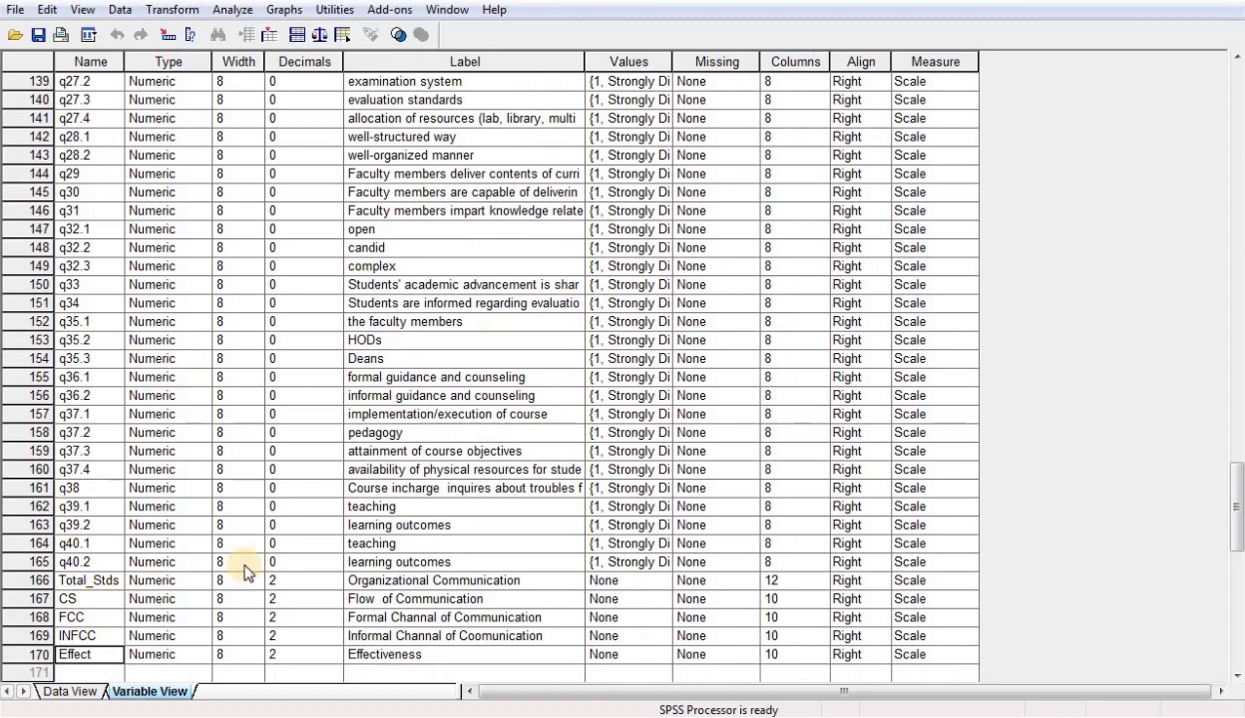
Review the names and labels of the Total_Stds, CS, FCC, INFCC, Effect and Org.Perf variables in the variable definitions
{"action": "left_click_drag", "start_coordinate": [92, 599], "coordinate": [96, 666]}
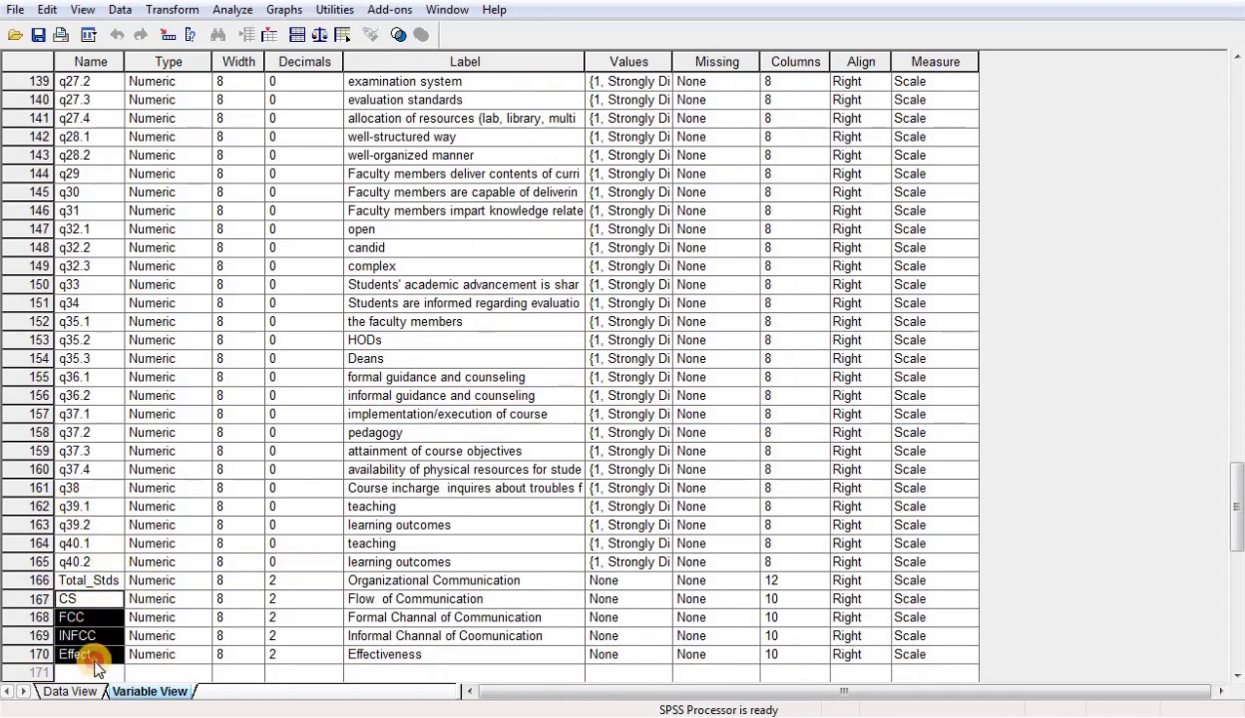
{"action": "left_click", "coordinate": [386, 582]}
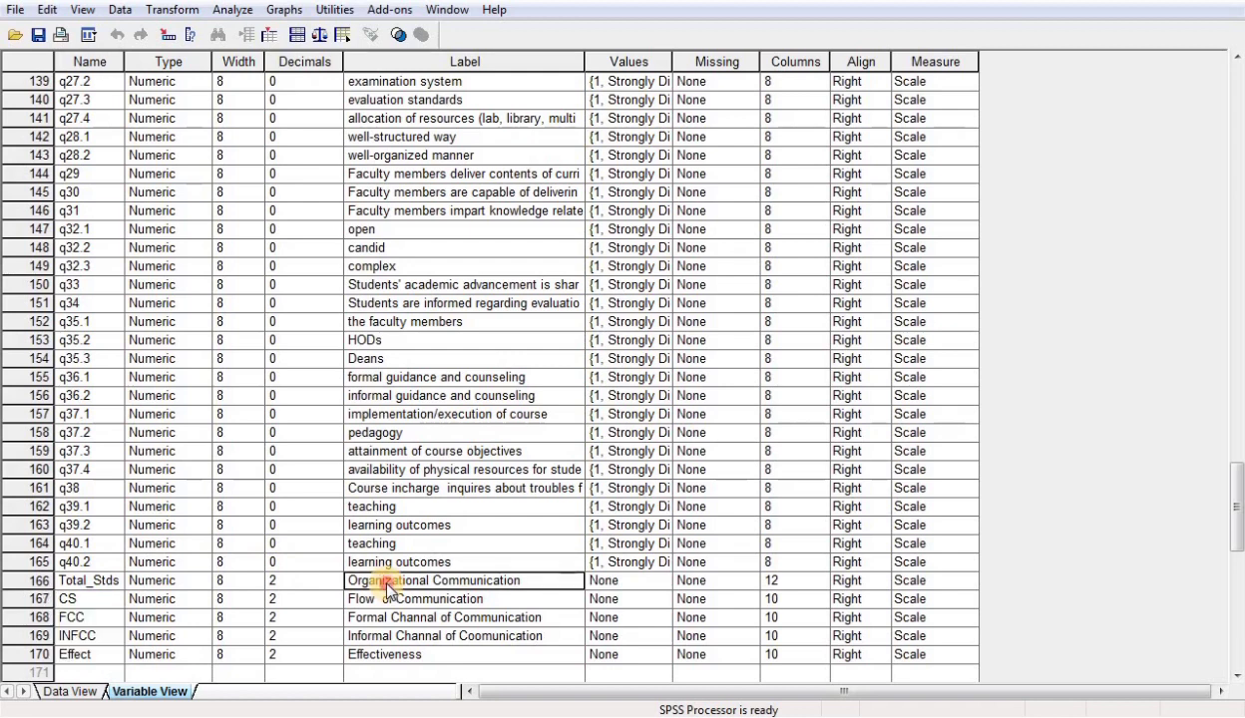
{"action": "left_click", "coordinate": [86, 582]}
{"action": "left_click", "coordinate": [427, 583]}
{"action": "left_click", "coordinate": [100, 589]}
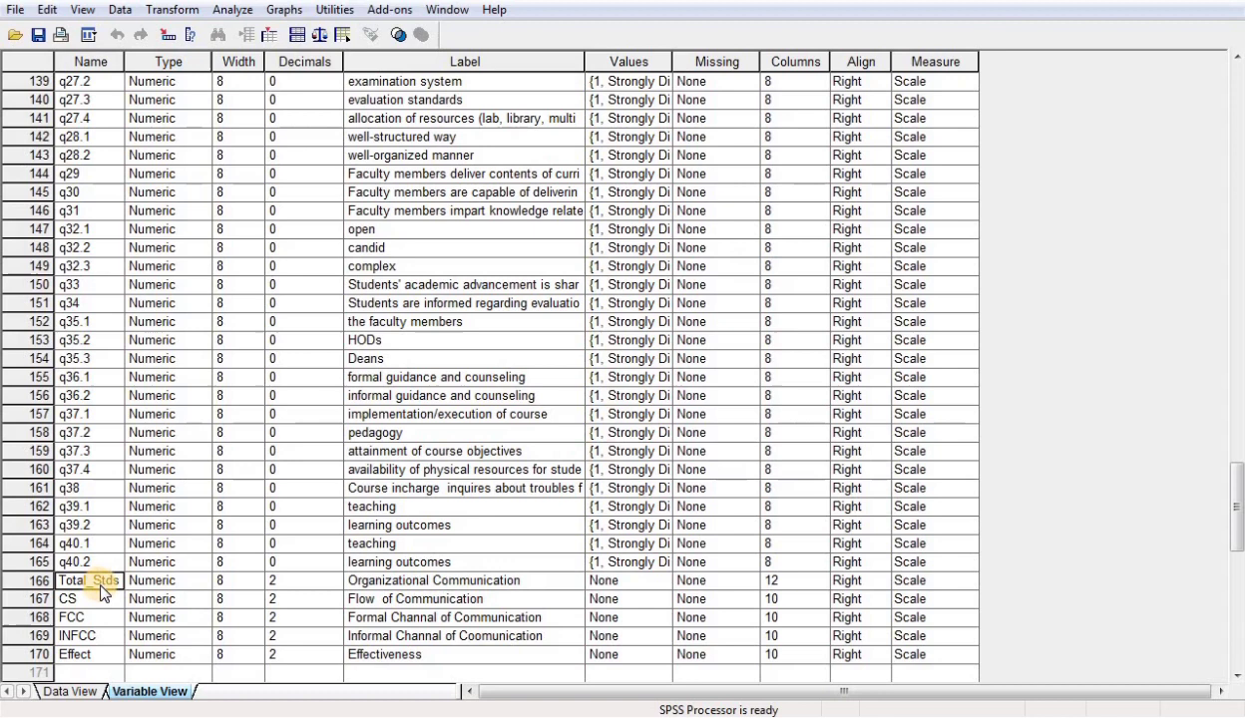
{"action": "key", "text": "ctrl+Home"}
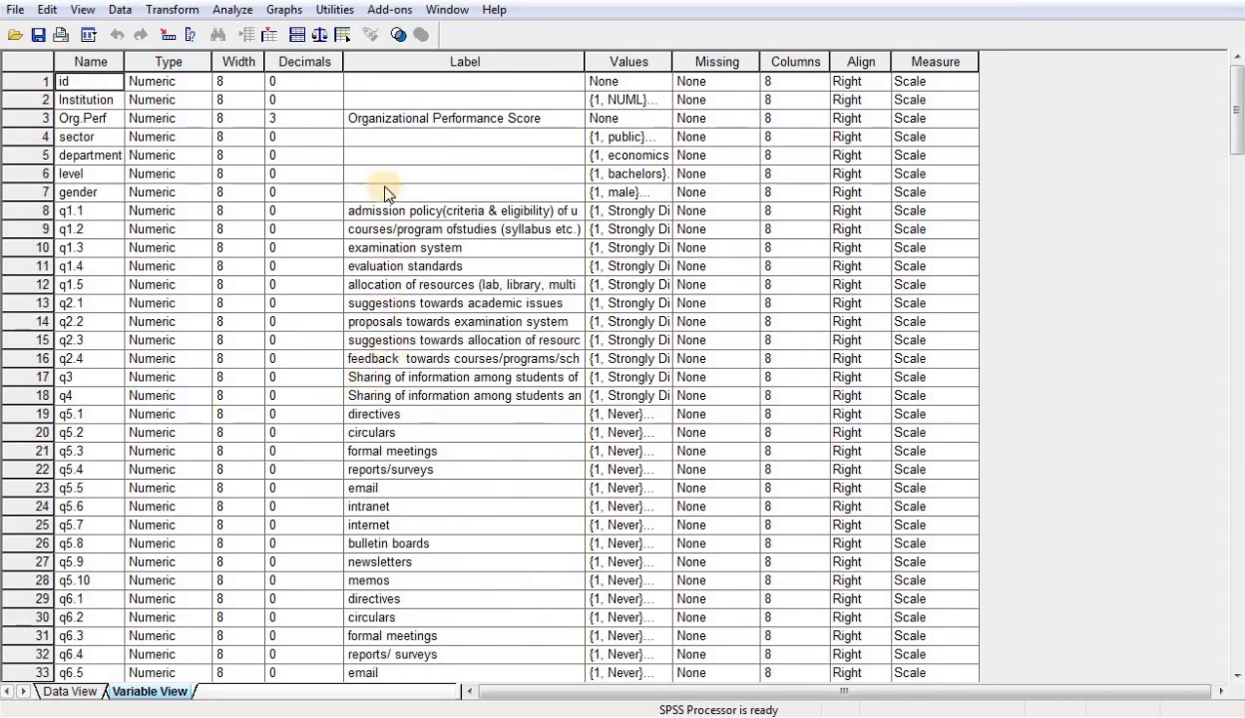
{"action": "left_click", "coordinate": [392, 122]}
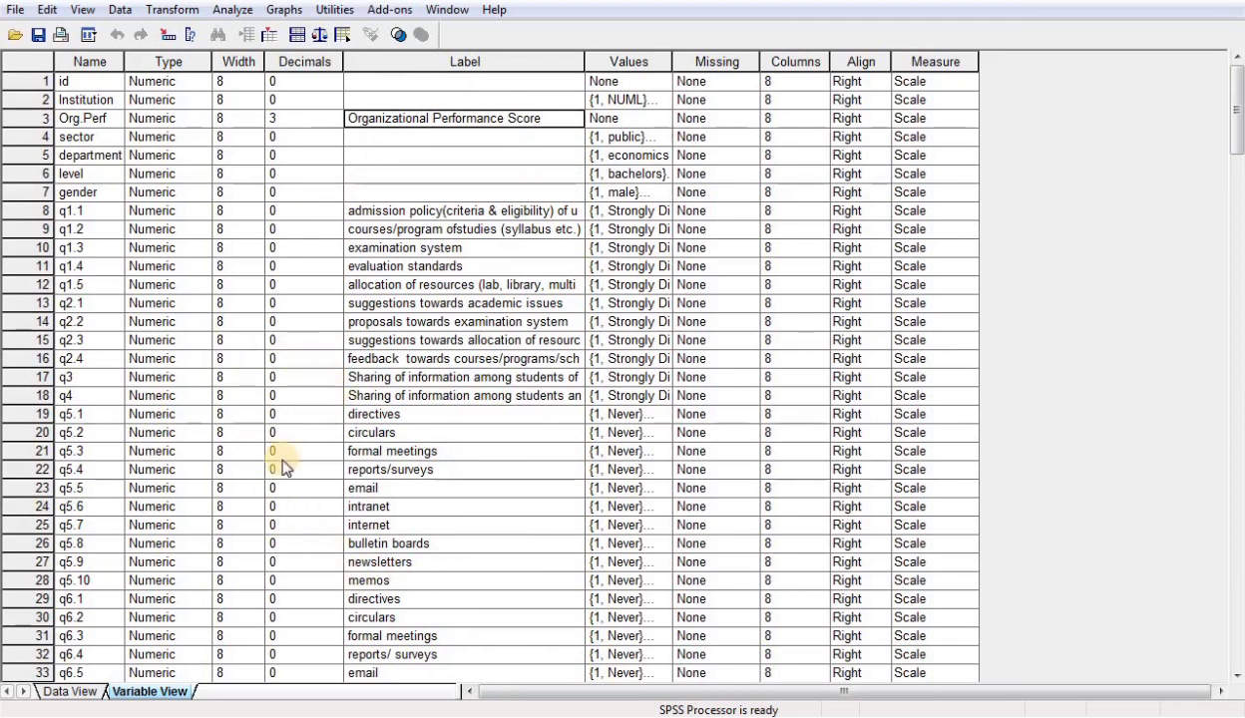
Start a Linear Regression from the data view and assign Organizational Performance Score as the dependent variable
{"action": "left_click", "coordinate": [84, 692]}
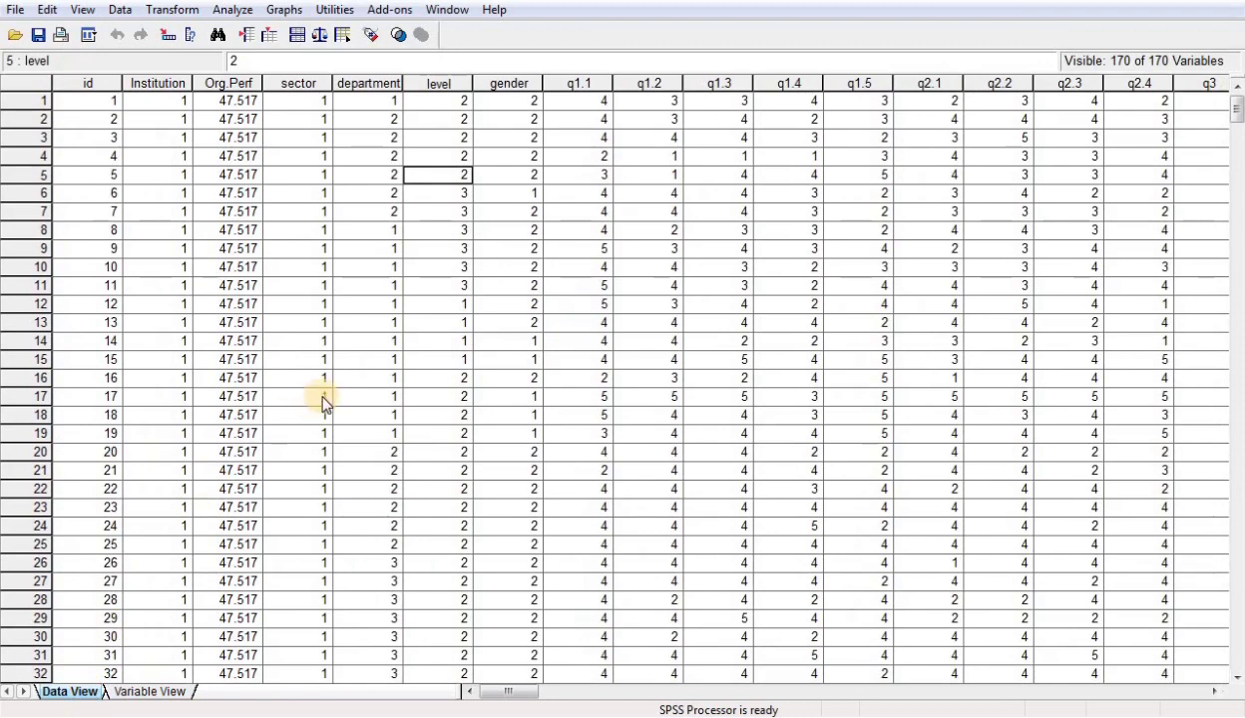
{"action": "left_click", "coordinate": [398, 310]}
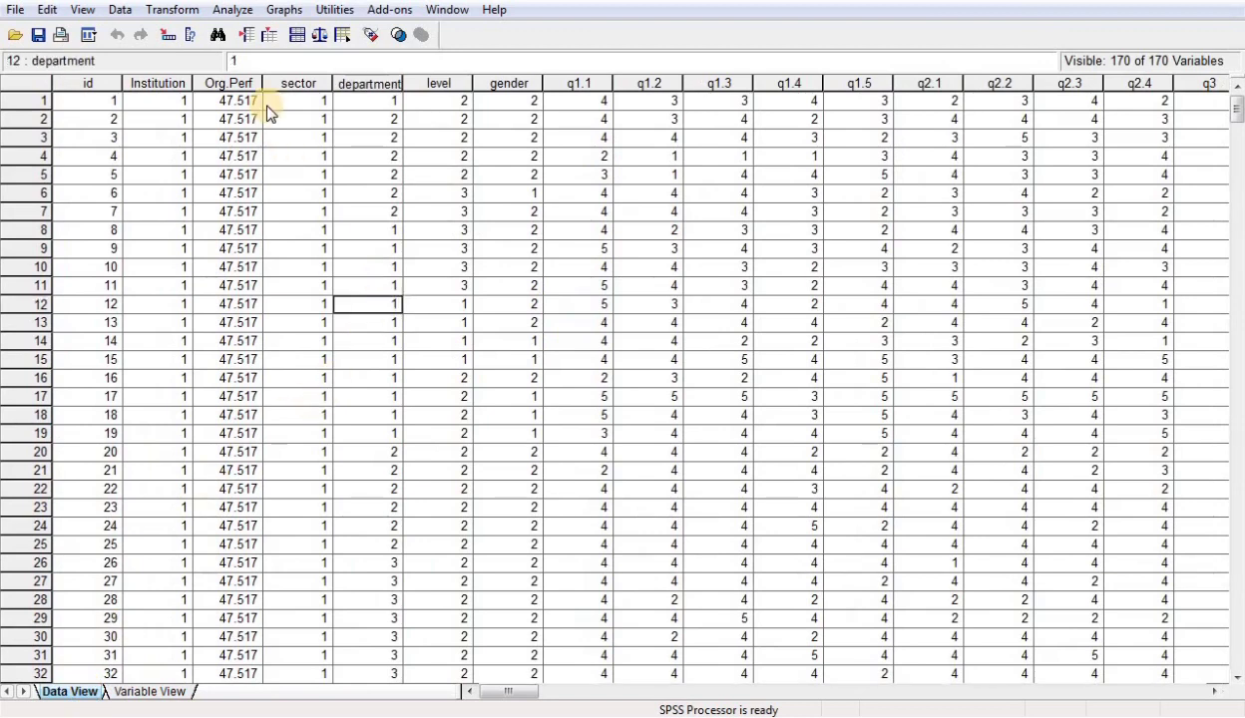
{"action": "left_click", "coordinate": [236, 12]}
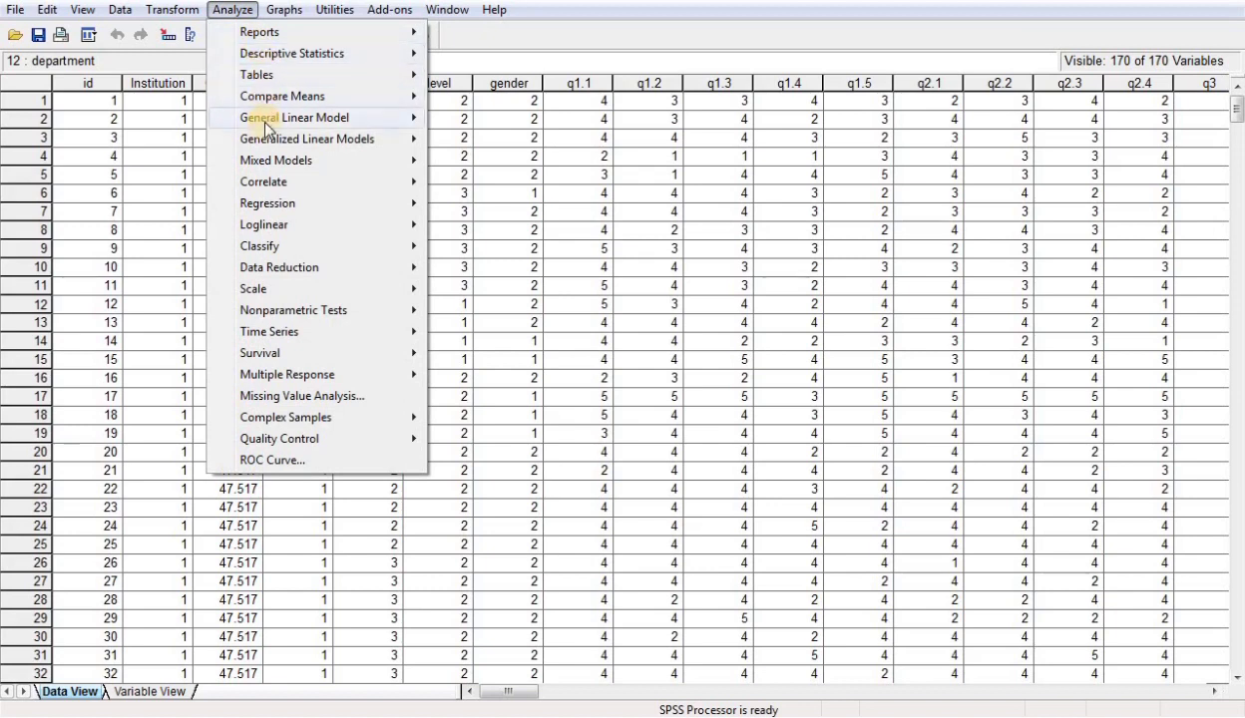
{"action": "mouse_move", "coordinate": [267, 205]}
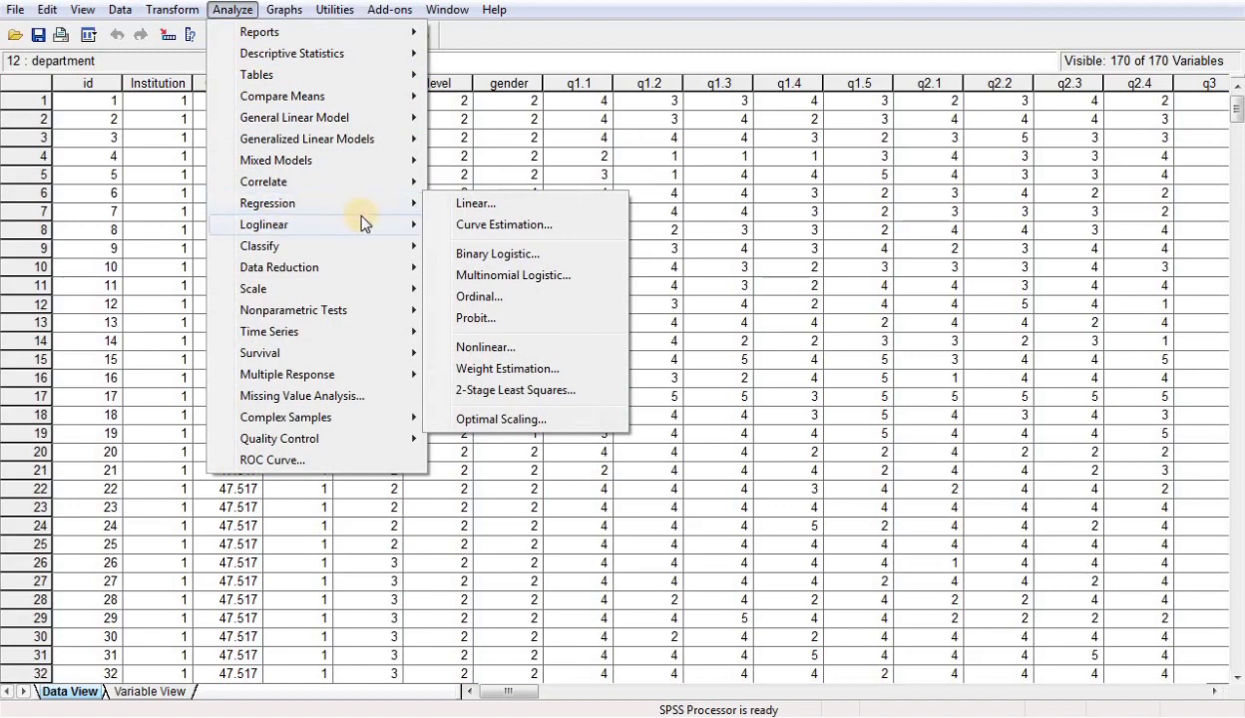
{"action": "left_click", "coordinate": [442, 214]}
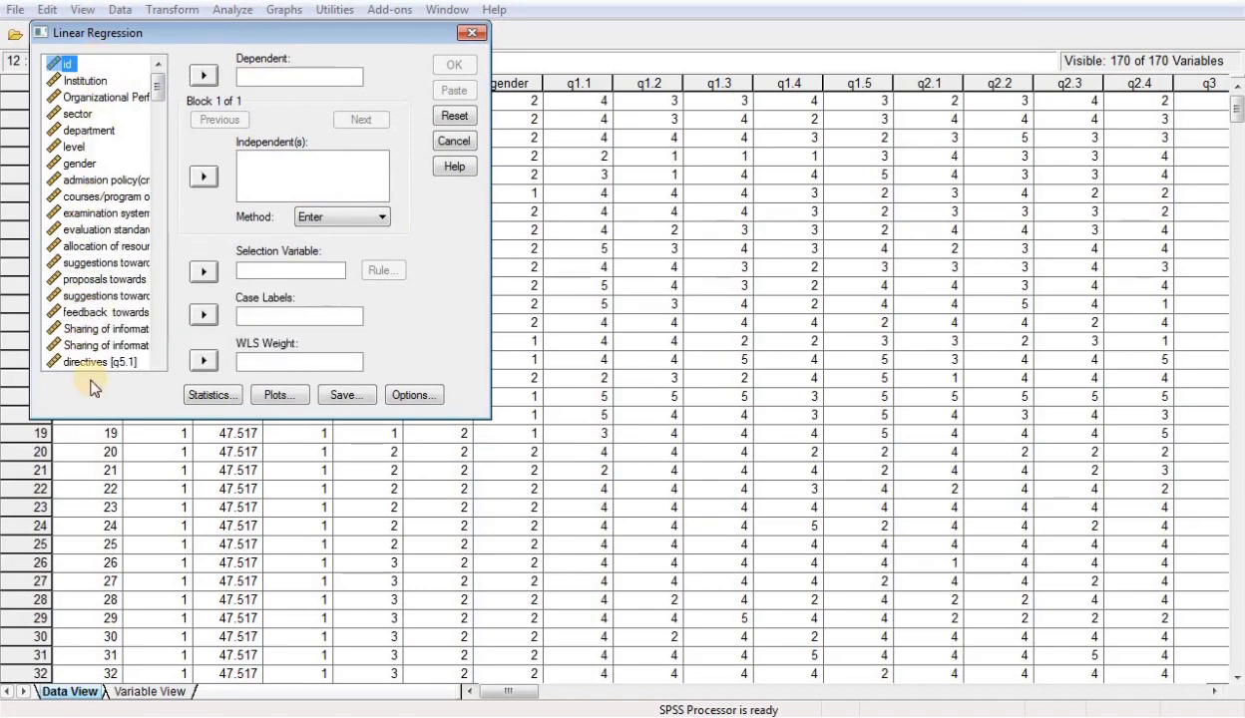
{"action": "left_click", "coordinate": [258, 77]}
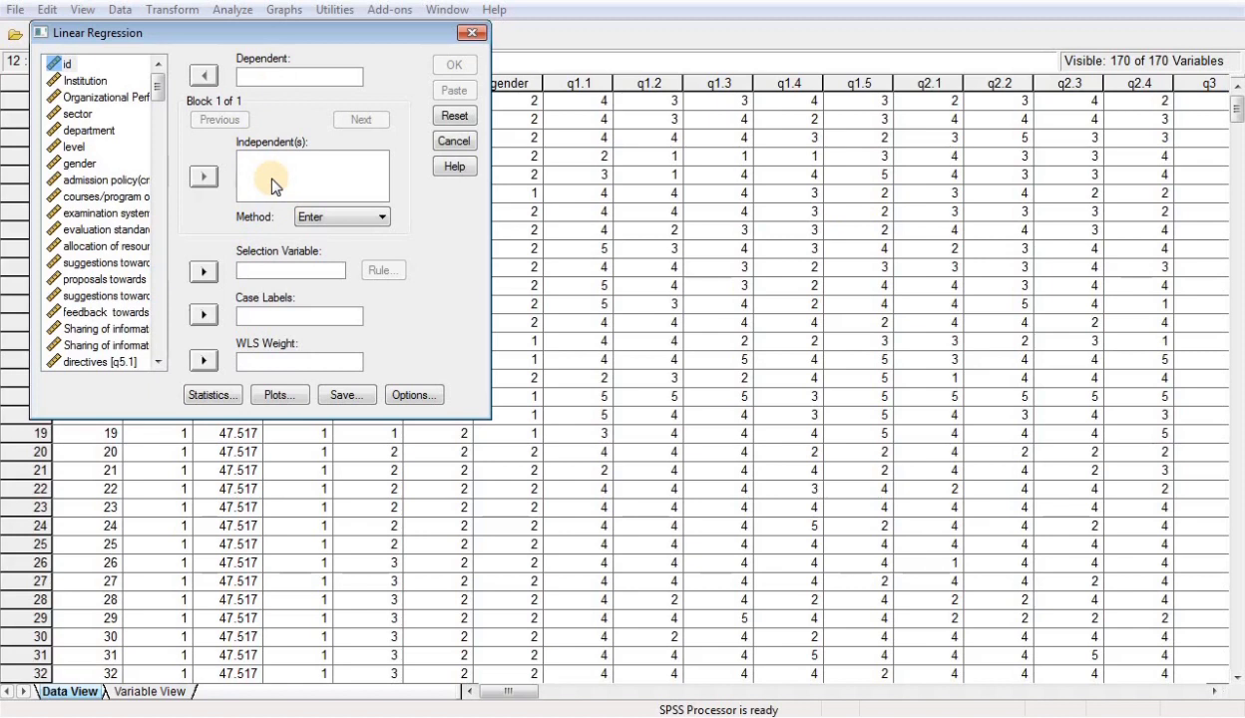
{"action": "left_click", "coordinate": [120, 99]}
{"action": "left_click", "coordinate": [201, 77]}
Add Organizational Communication [Total_Stds] as the independent variable of the regression
{"action": "left_click_drag", "start_coordinate": [156, 97], "coordinate": [146, 348]}
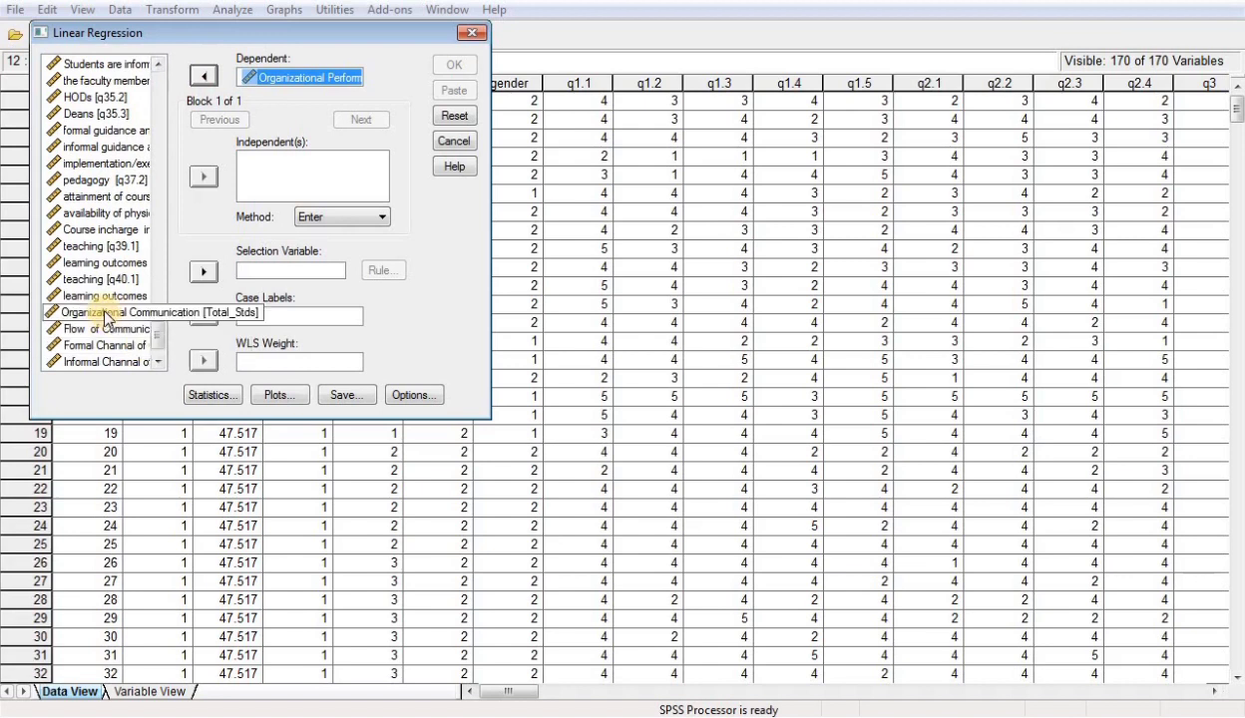
{"action": "left_click", "coordinate": [103, 312]}
{"action": "left_click", "coordinate": [203, 180]}
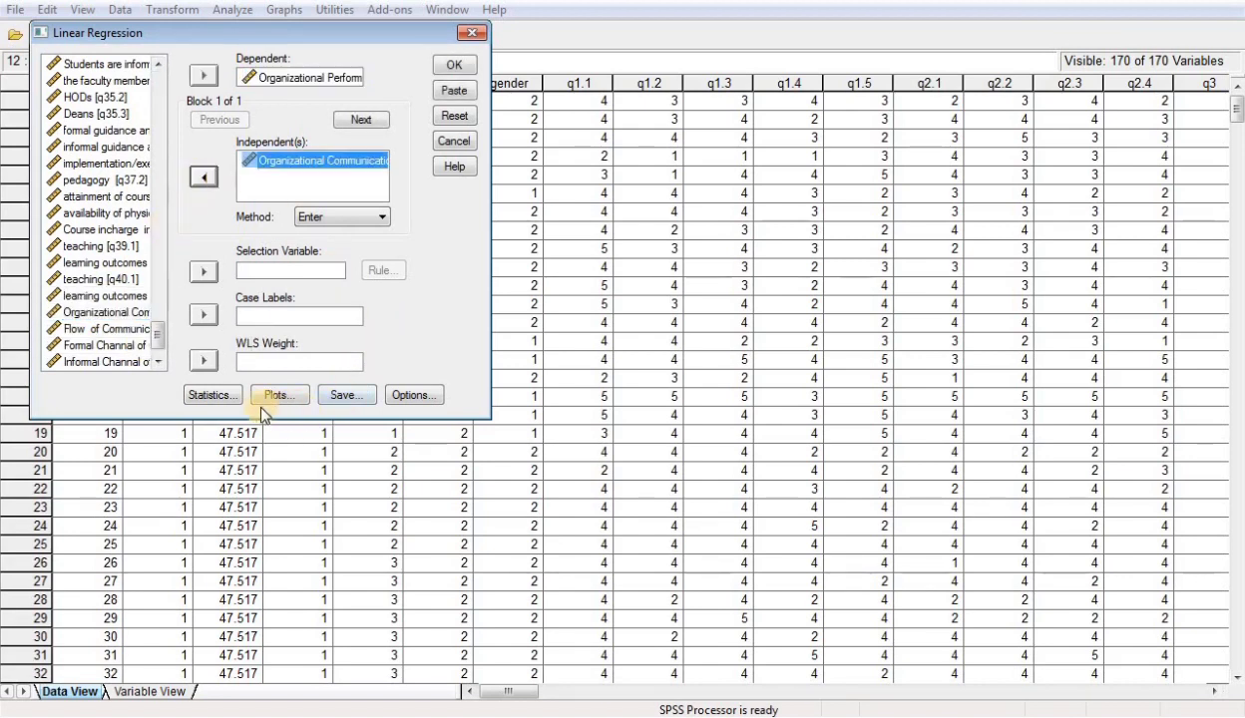
Run the regression with Estimates and Model fit statistics, the constant included and missing cases excluded listwise
{"action": "left_click", "coordinate": [210, 395]}
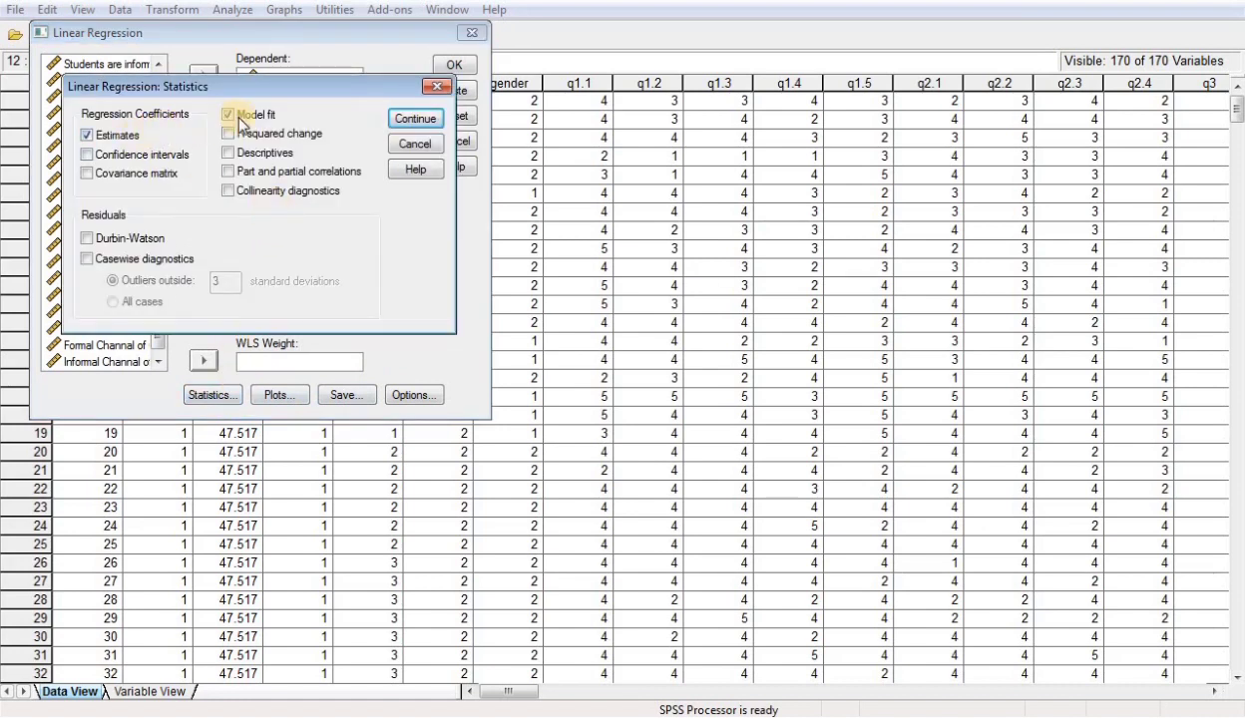
{"action": "left_click", "coordinate": [413, 119]}
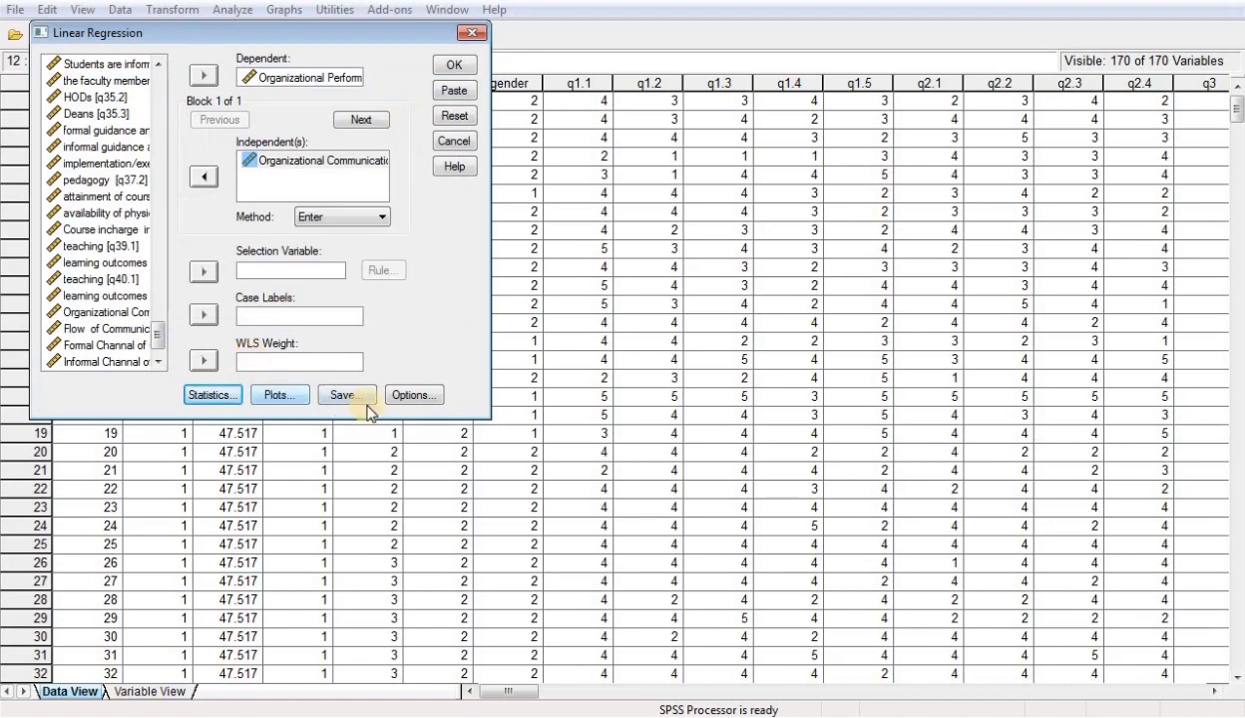
{"action": "left_click", "coordinate": [400, 397]}
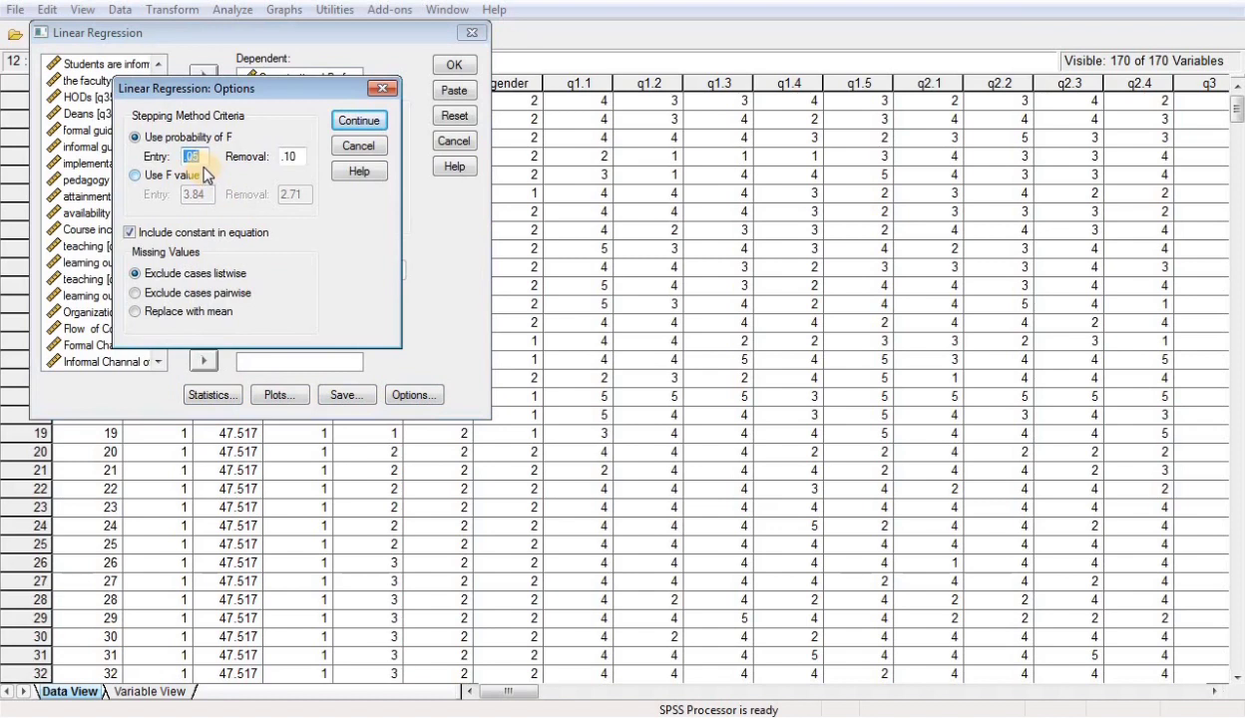
{"action": "left_click", "coordinate": [361, 124]}
{"action": "left_click", "coordinate": [451, 66]}
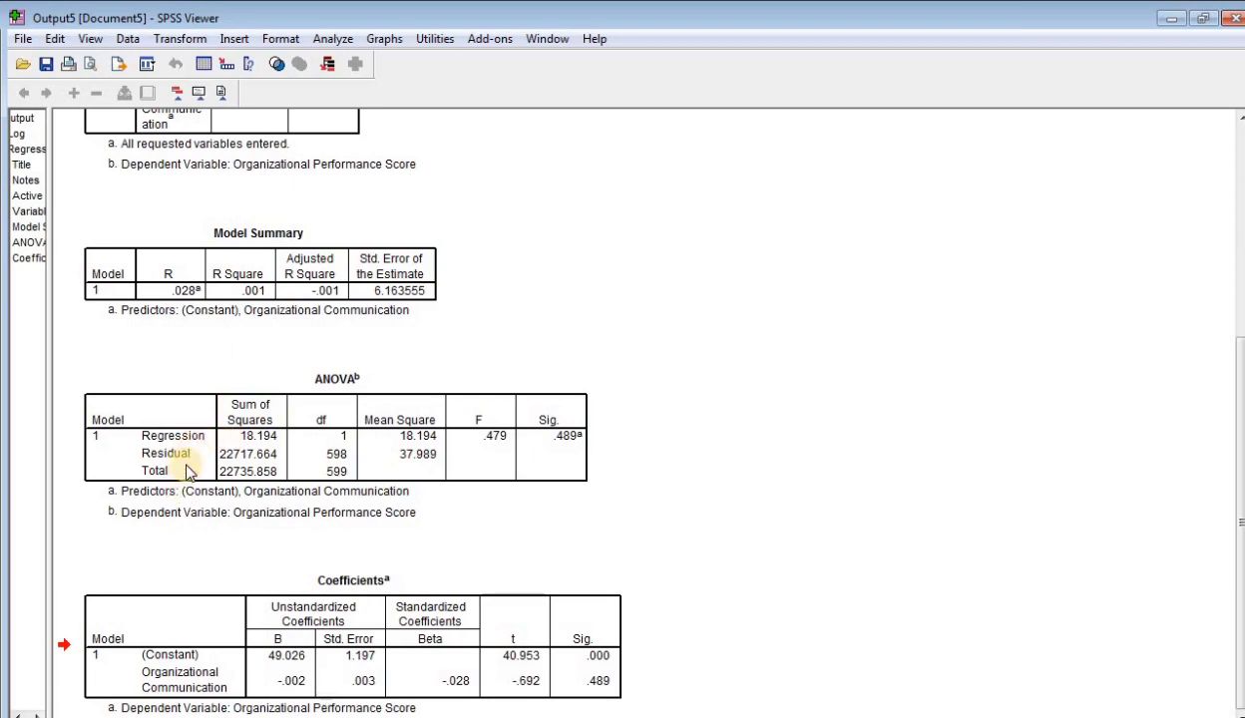
Examine the ANOVA and Coefficients tables in the output, and read hypothesis H0 4 with Table 4.4 in the Word report
{"action": "left_click", "coordinate": [244, 469]}
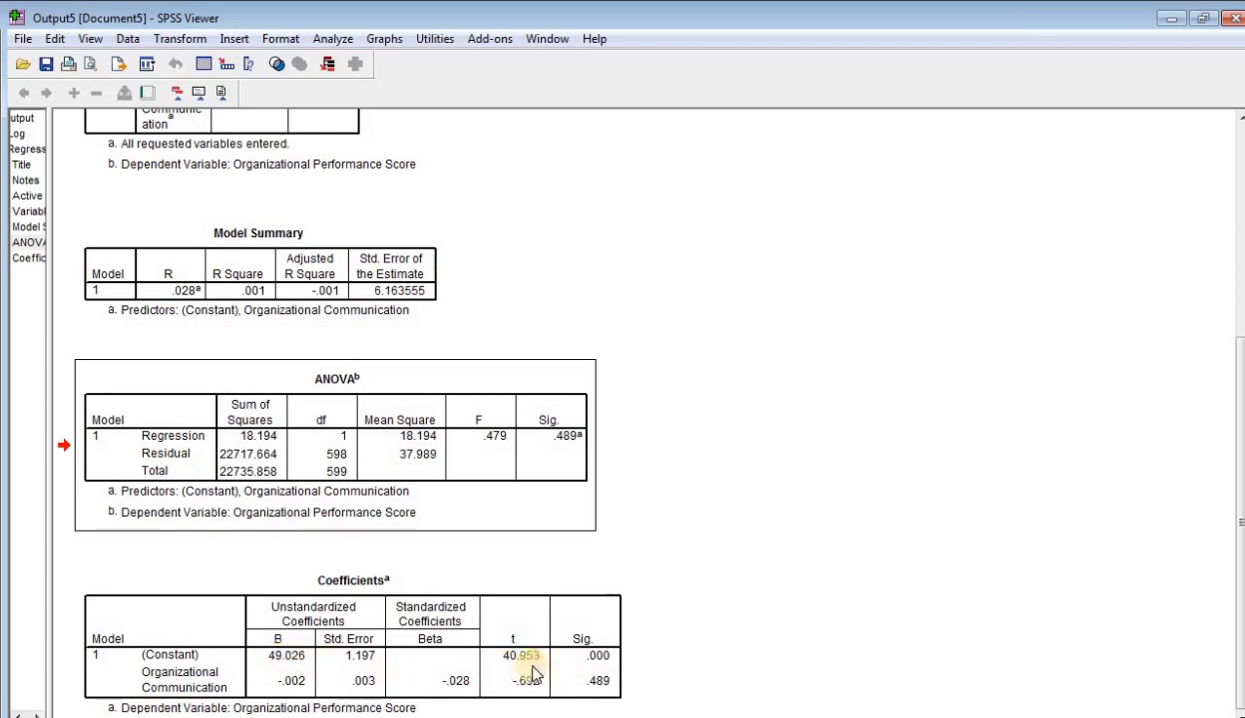
{"action": "left_click", "coordinate": [578, 659]}
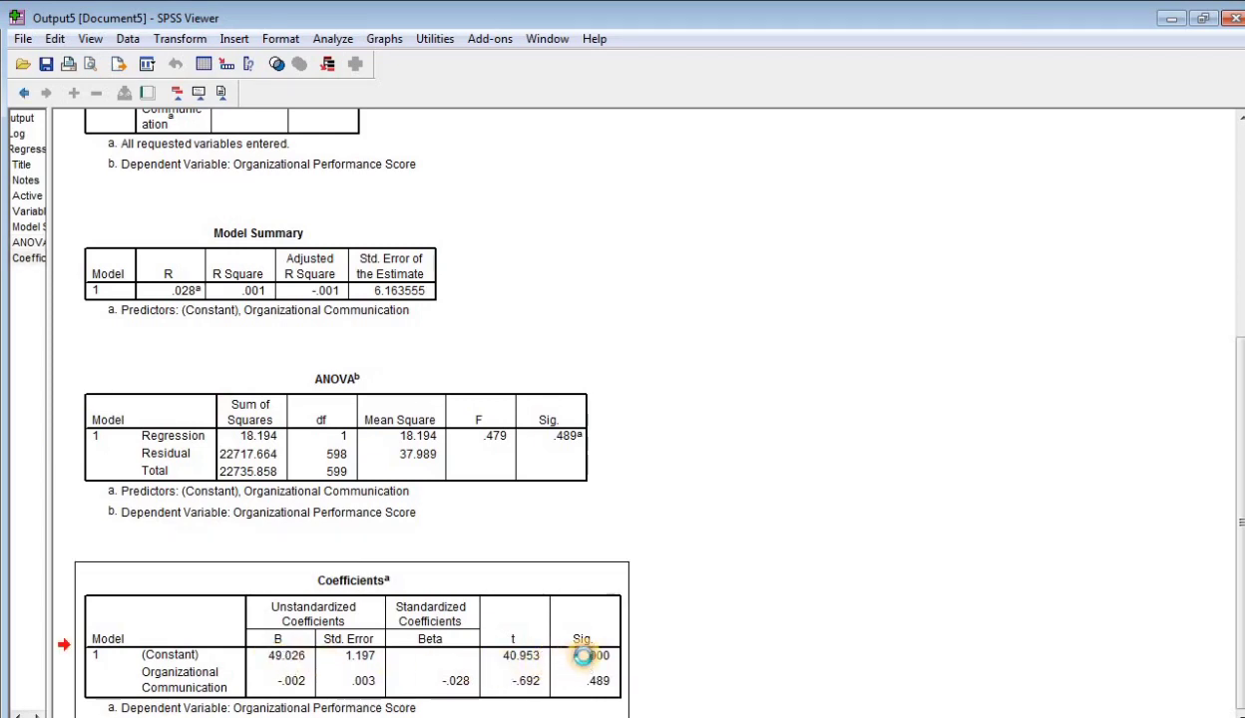
{"action": "double_click", "coordinate": [585, 661]}
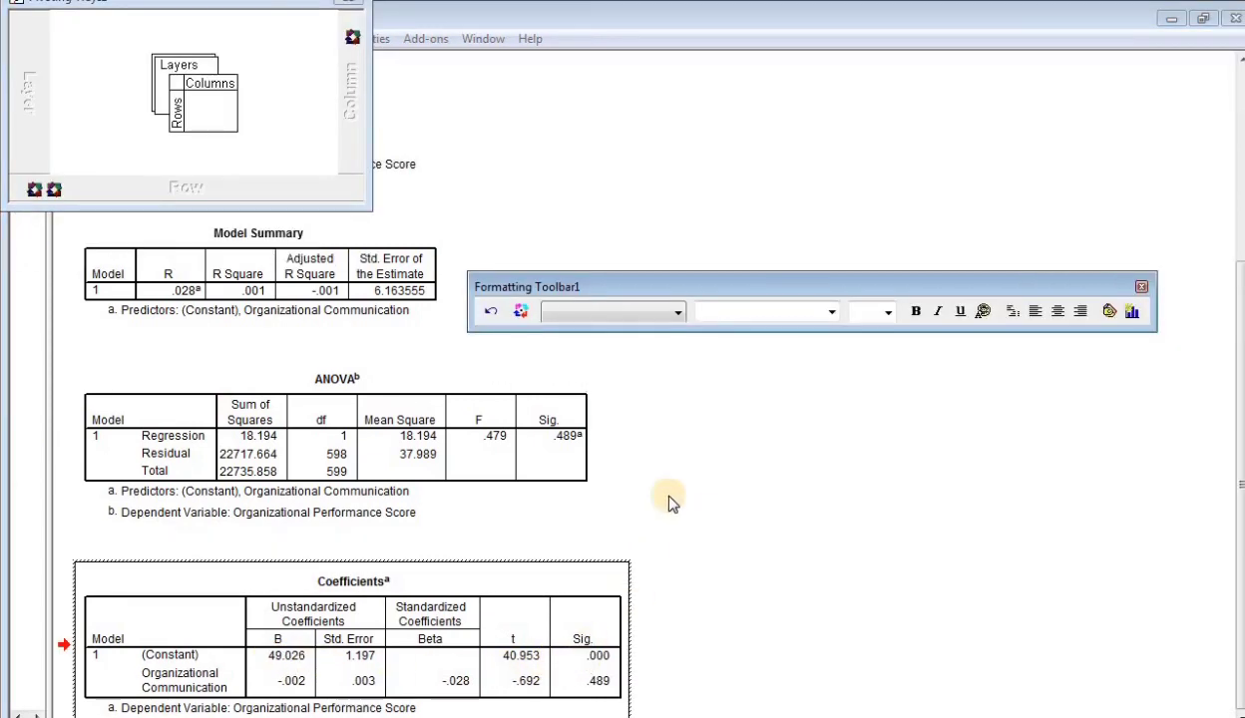
{"action": "left_click", "coordinate": [1139, 289]}
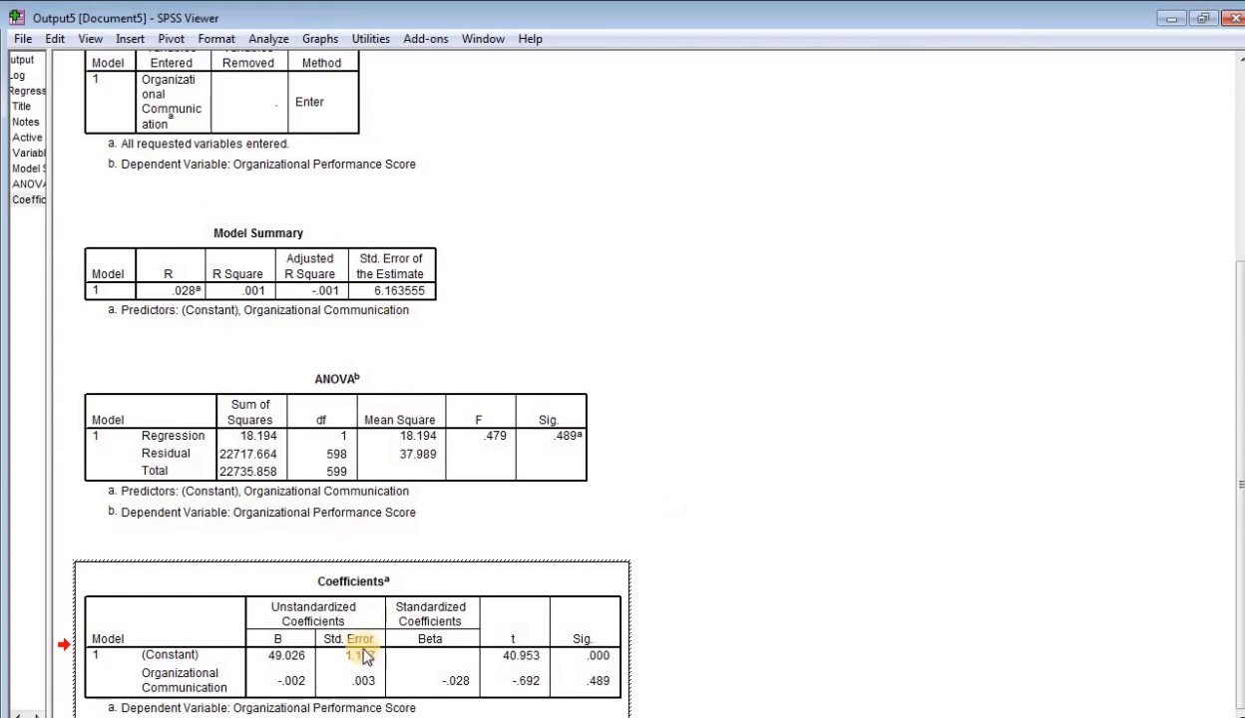
{"action": "left_click", "coordinate": [291, 690]}
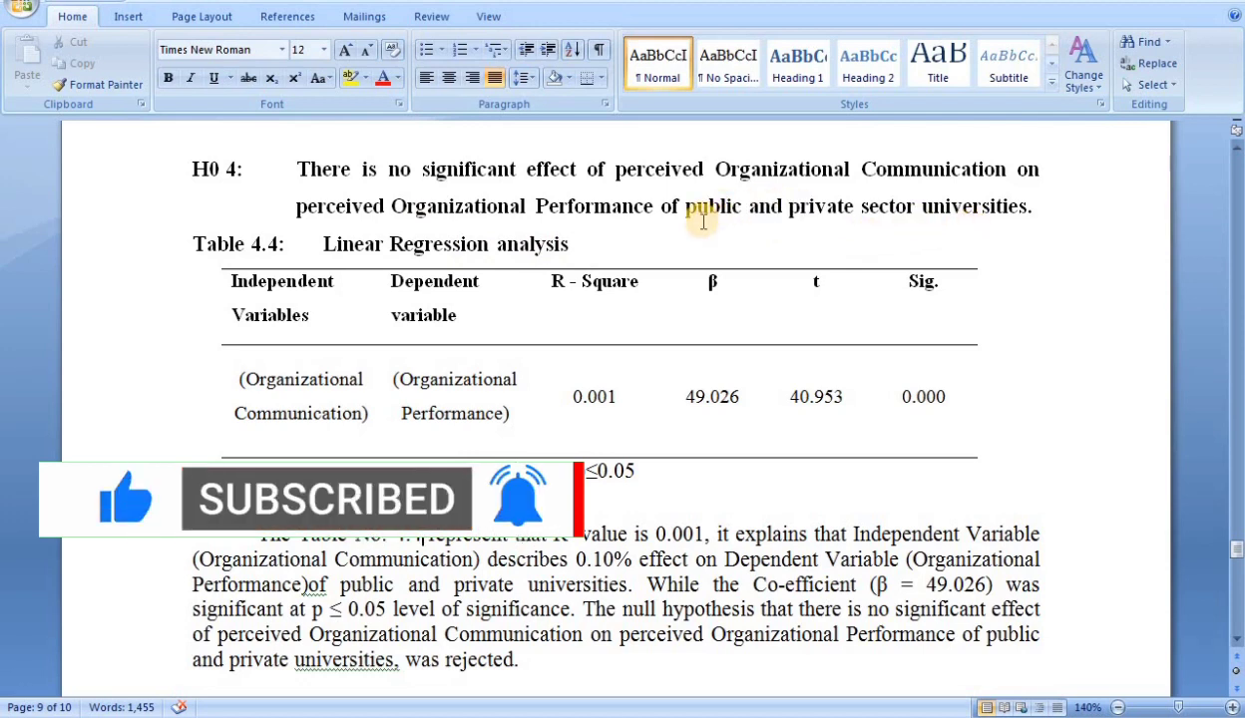
{"action": "left_click", "coordinate": [773, 169]}
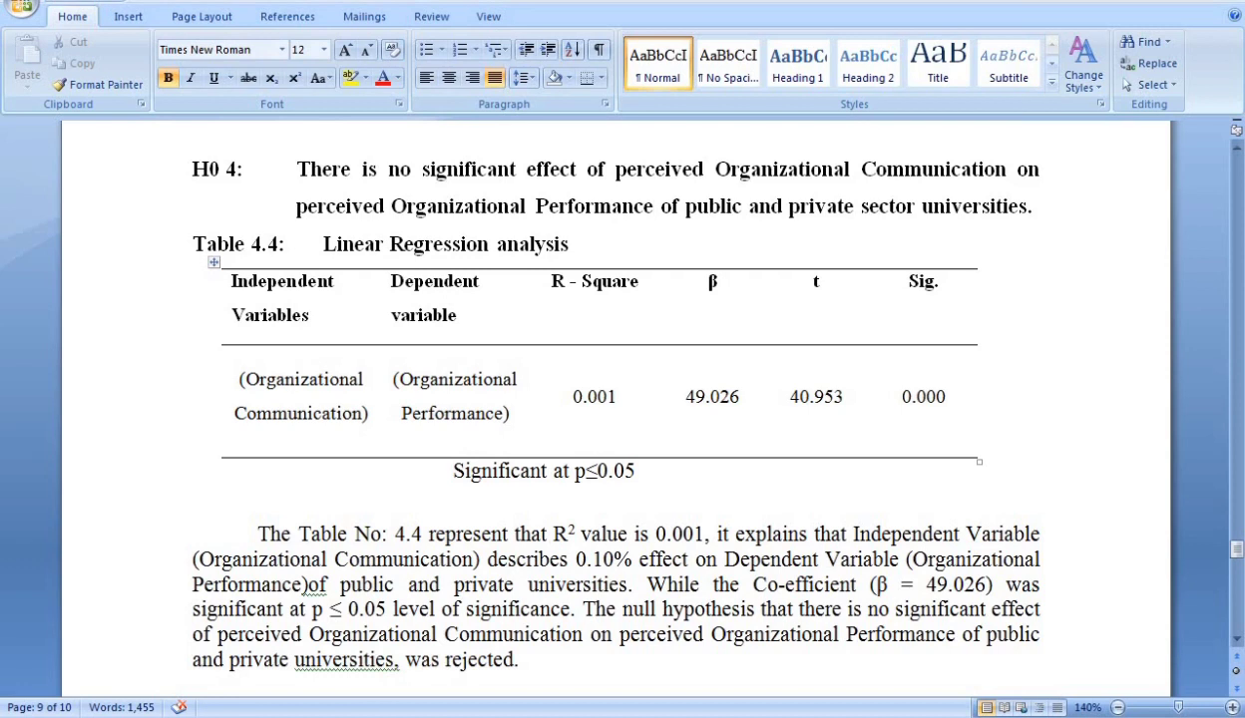
Switch to the SPSS Data Editor, reopen Linear Regression and review its dependent and independent variable assignments
{"action": "left_click", "coordinate": [385, 661]}
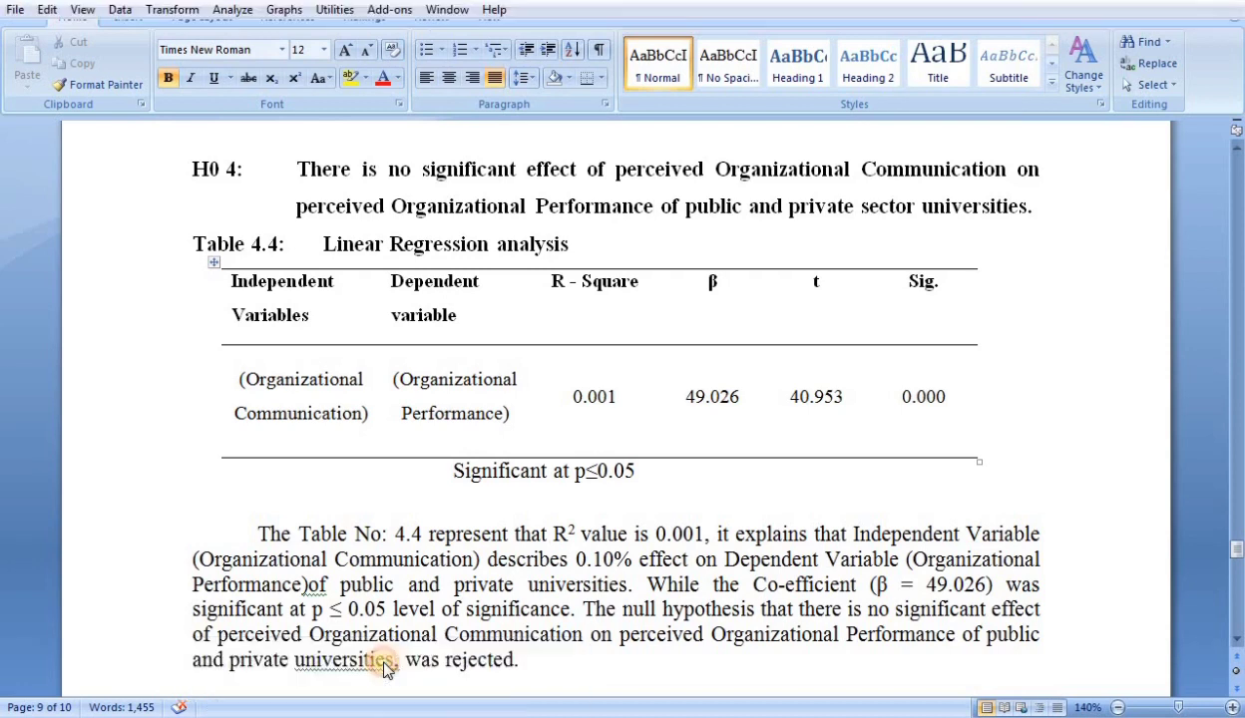
{"action": "left_click", "coordinate": [238, 12]}
{"action": "mouse_move", "coordinate": [297, 206]}
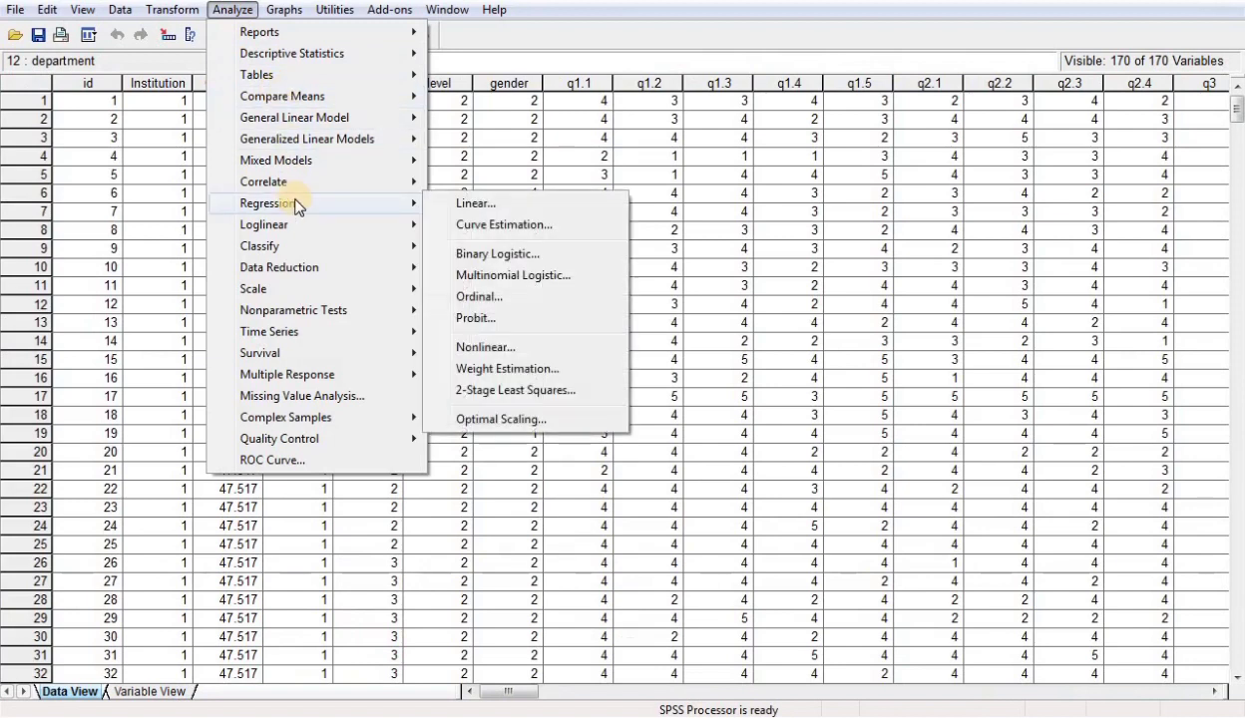
{"action": "left_click", "coordinate": [458, 206]}
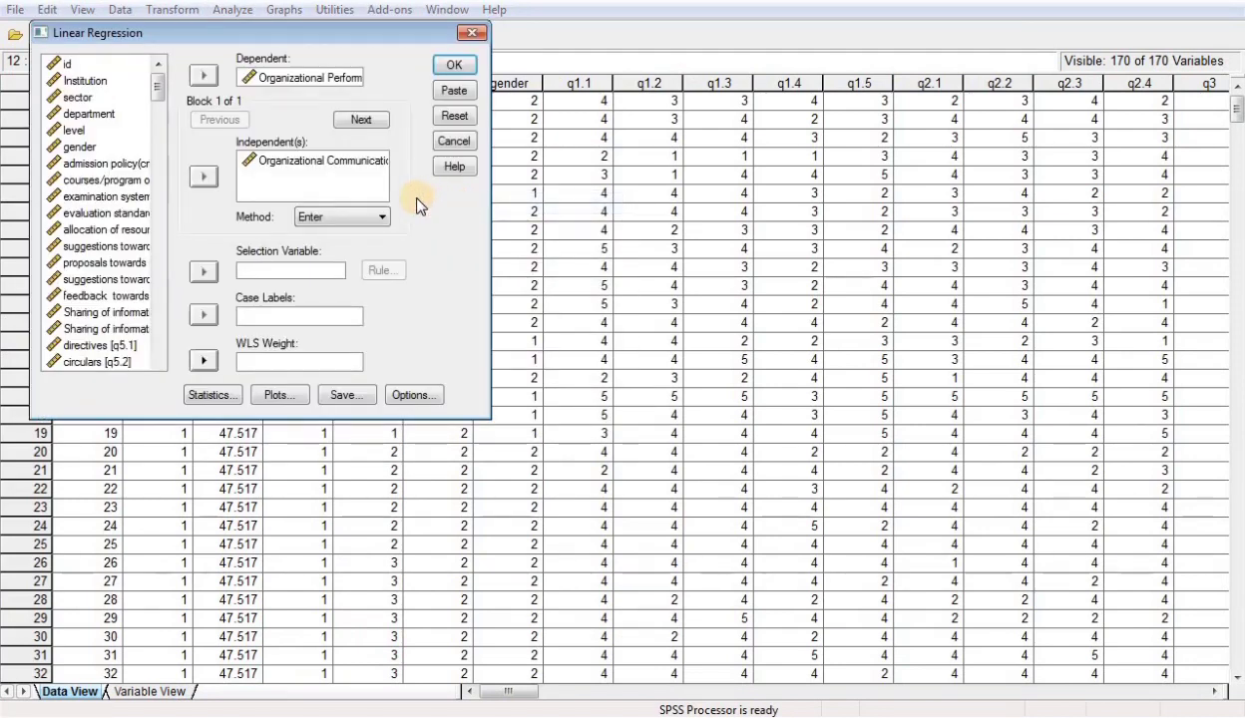
{"action": "left_click", "coordinate": [290, 84]}
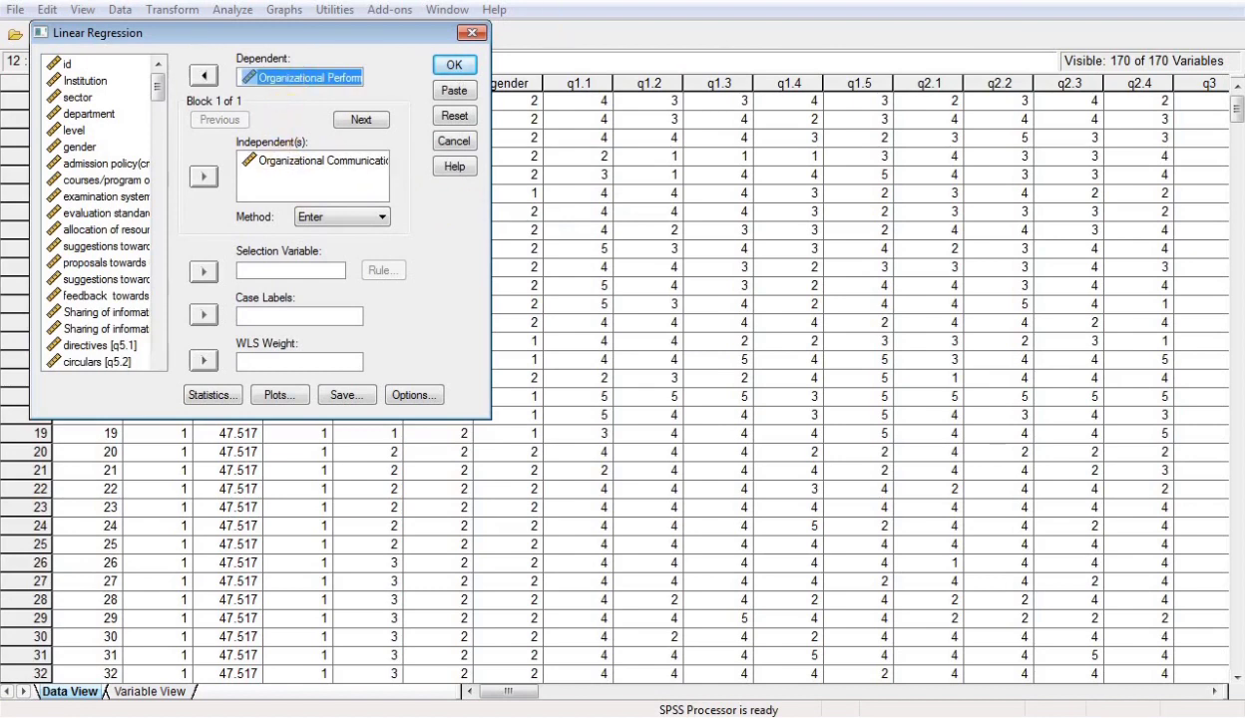
{"action": "left_click", "coordinate": [278, 167]}
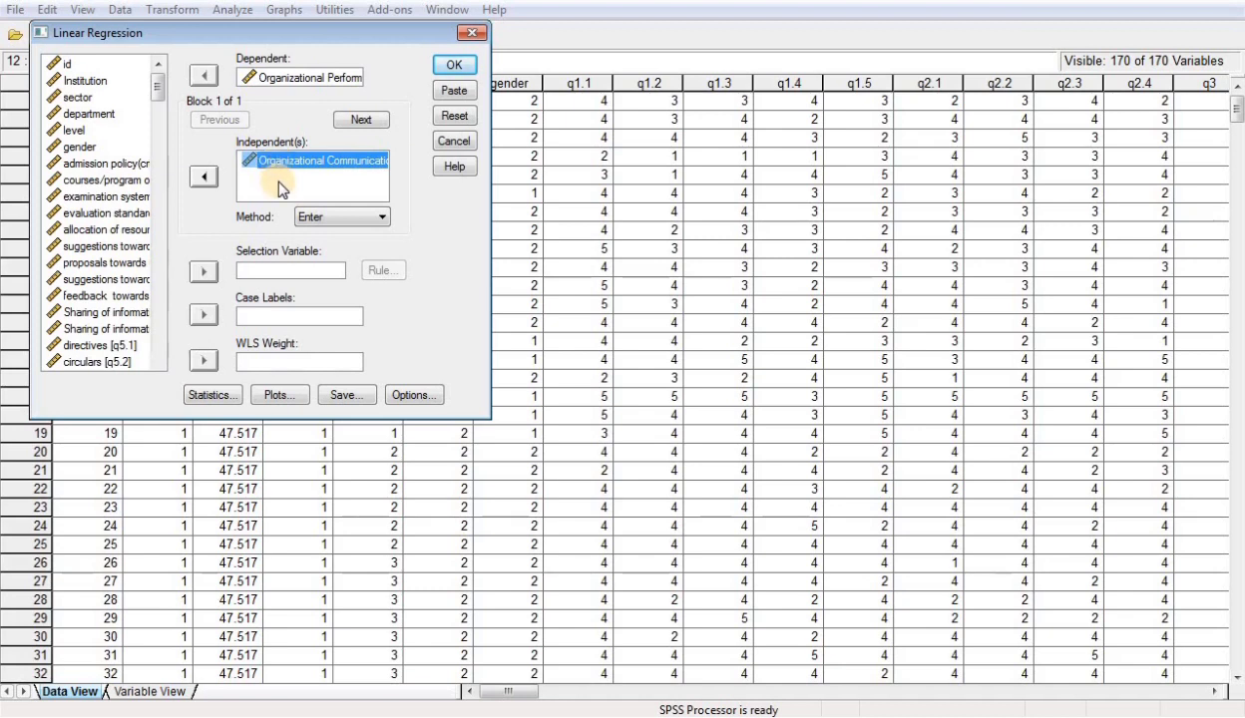
{"action": "left_click", "coordinate": [278, 184]}
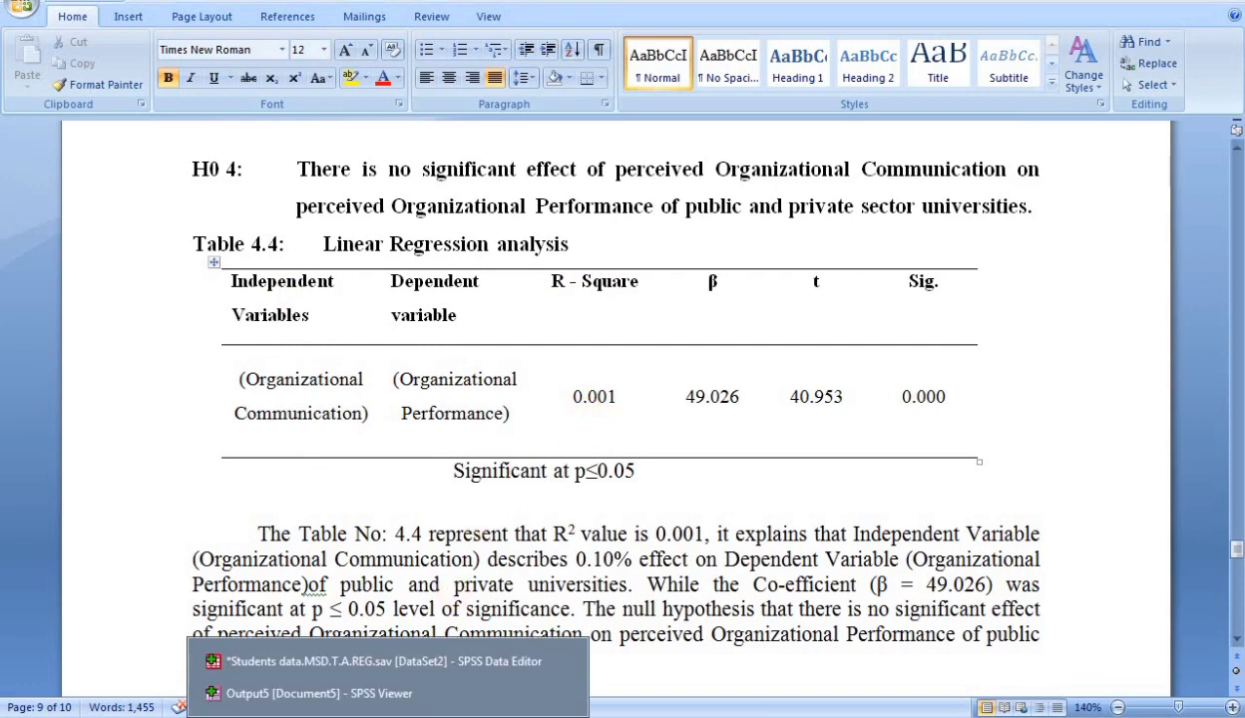
Compare the Model Summary and Coefficients tables in the SPSS Viewer with Table 4.4 in the Word report
{"action": "left_click", "coordinate": [299, 689]}
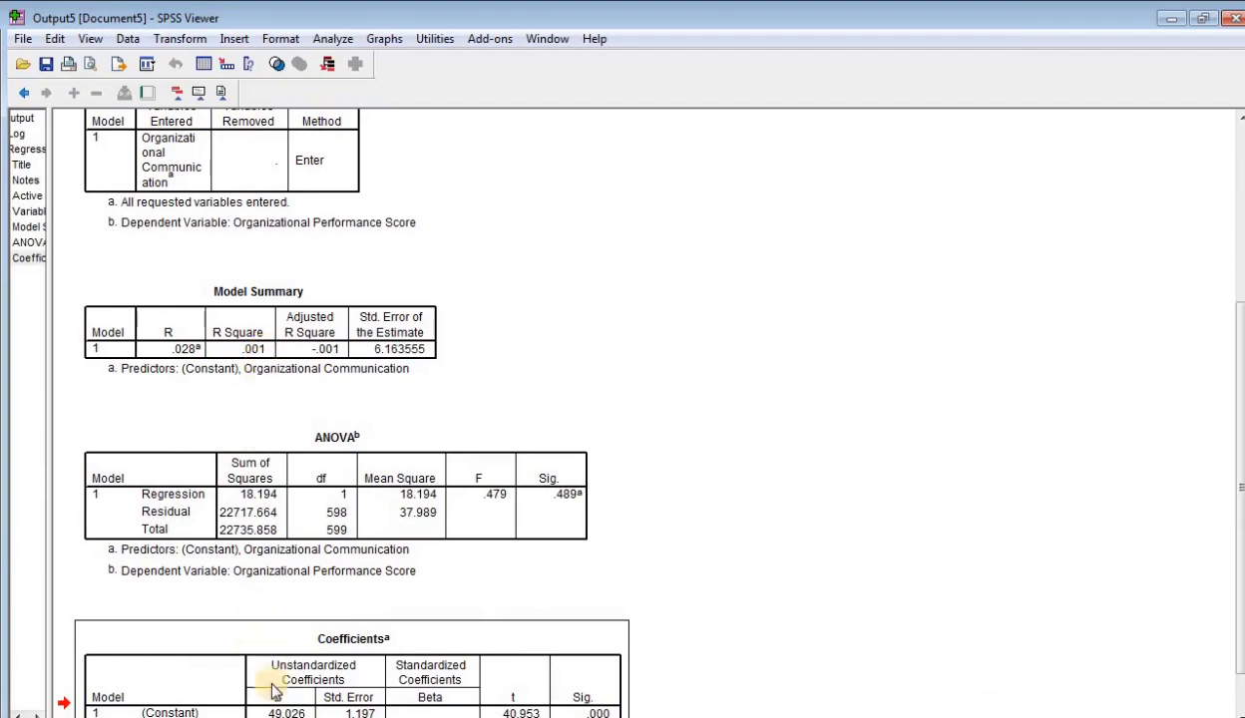
{"action": "key", "text": "alt+Tab"}
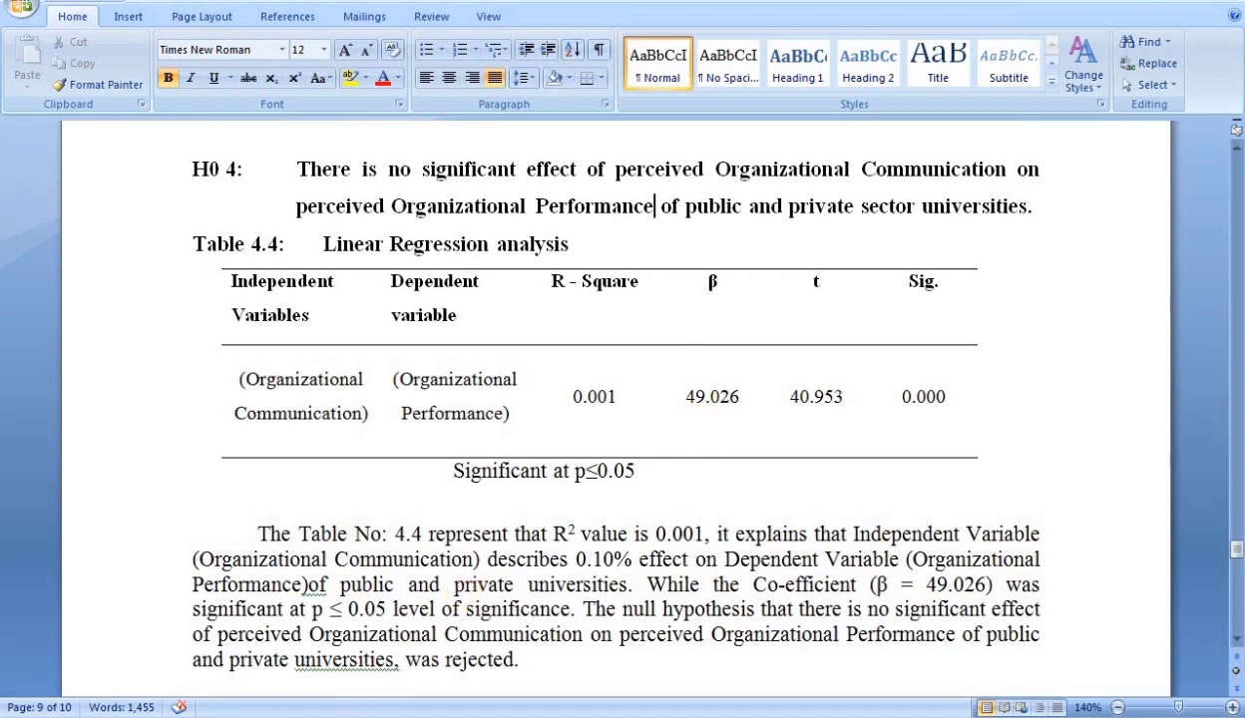
{"action": "mouse_move", "coordinate": [324, 717]}
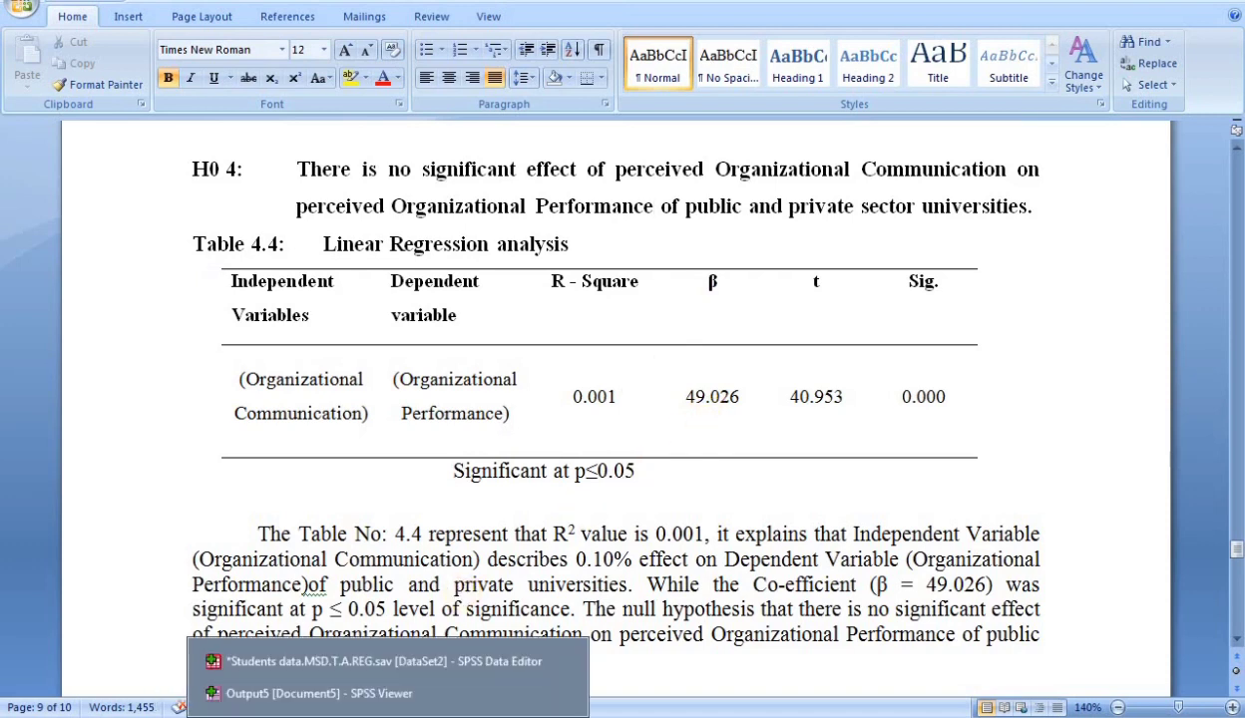
{"action": "left_click", "coordinate": [265, 658]}
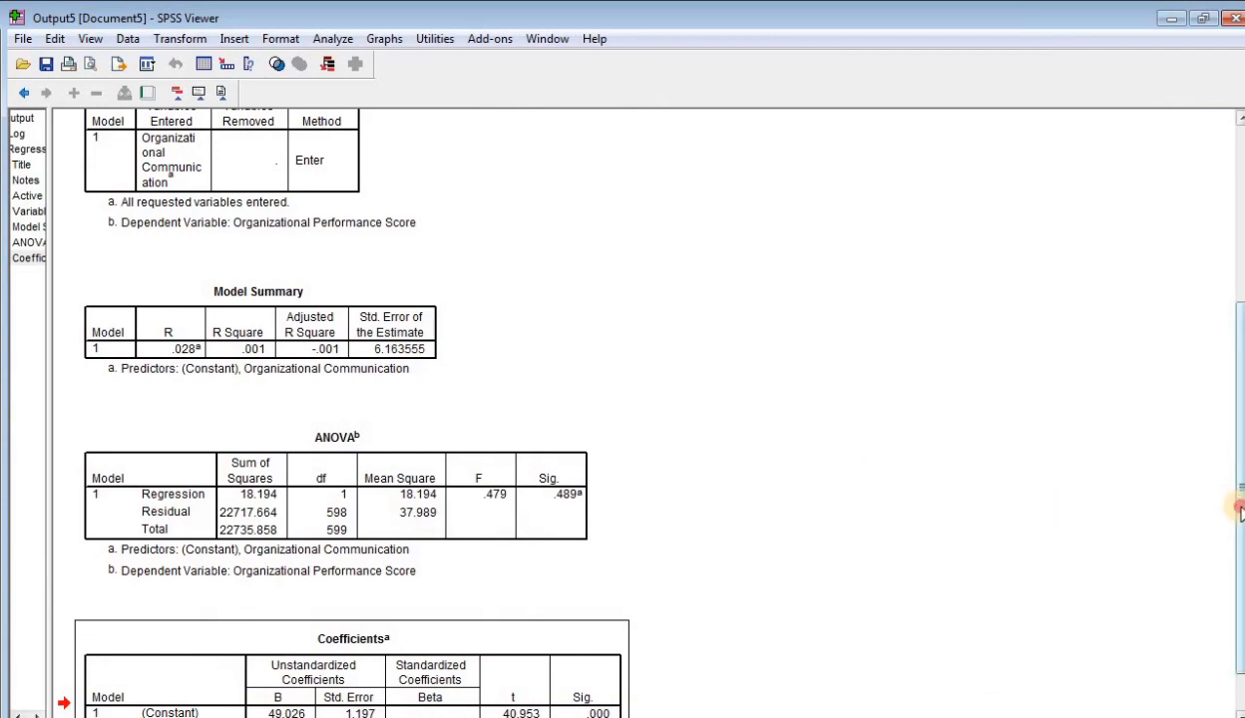
{"action": "left_click_drag", "start_coordinate": [1239, 510], "coordinate": [1237, 544]}
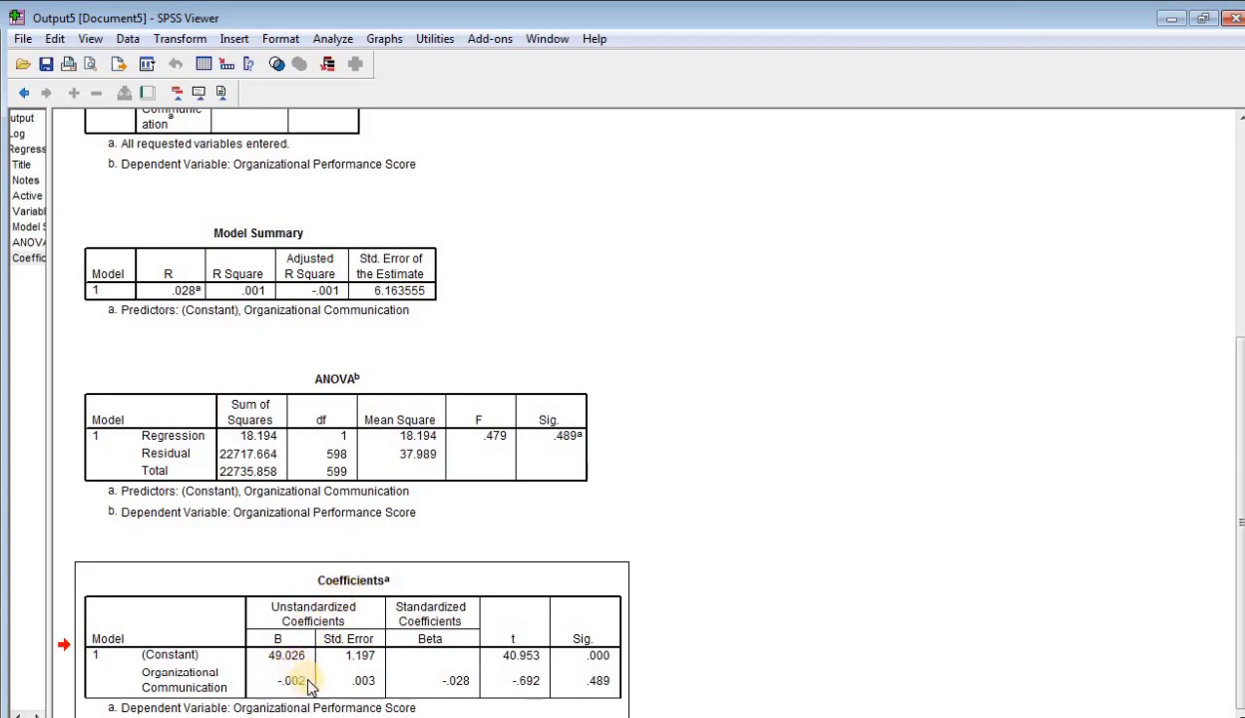
{"action": "key", "text": "alt+Tab"}
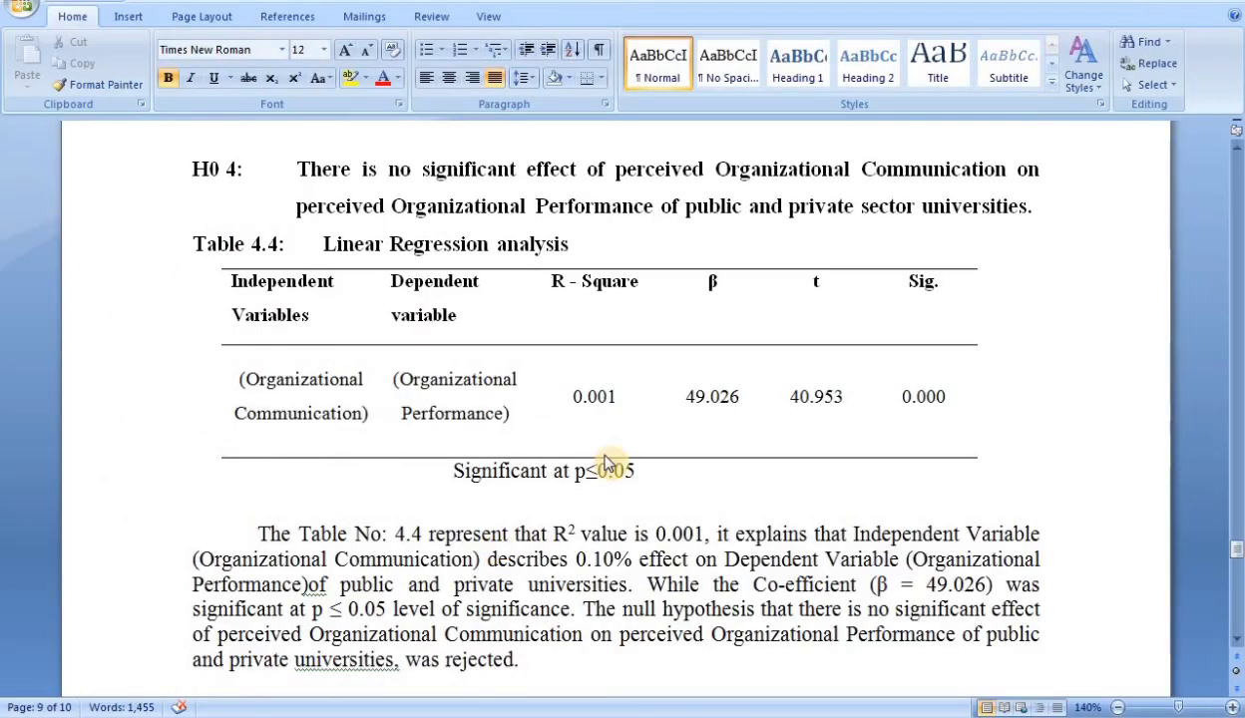